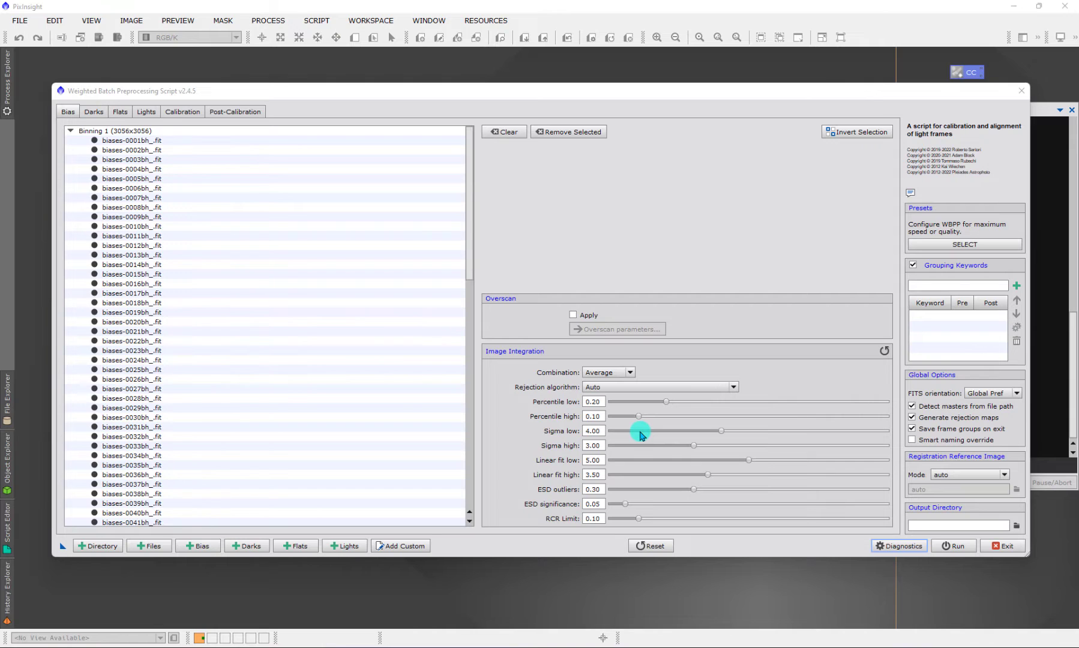
pyautogui.click(94, 112)
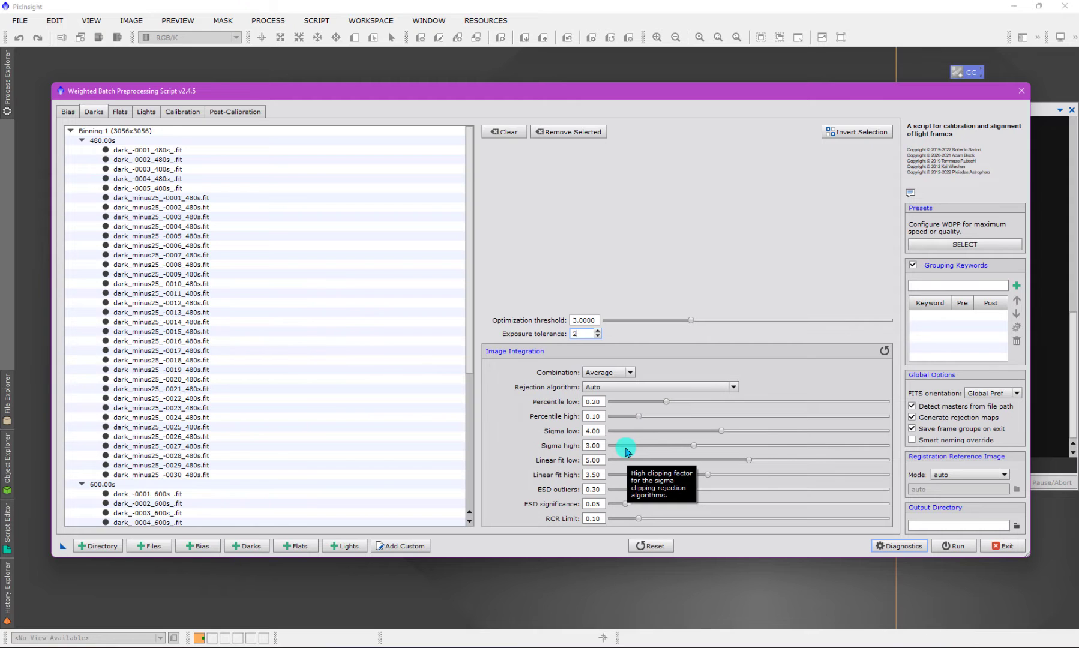
pyautogui.click(121, 111)
pyautogui.click(143, 114)
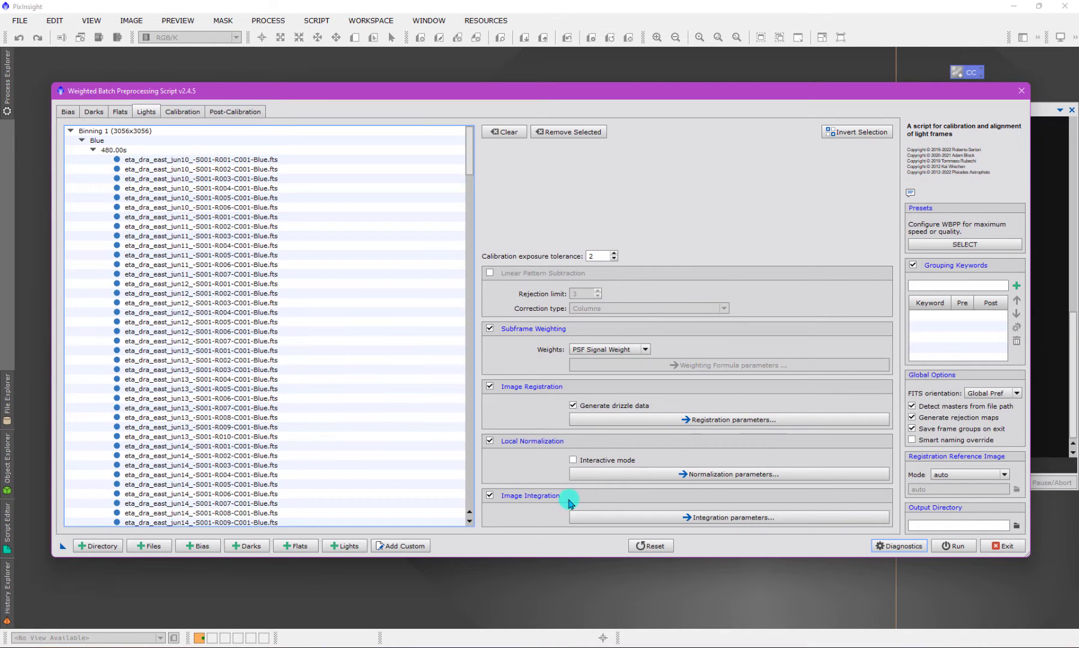
pyautogui.click(68, 111)
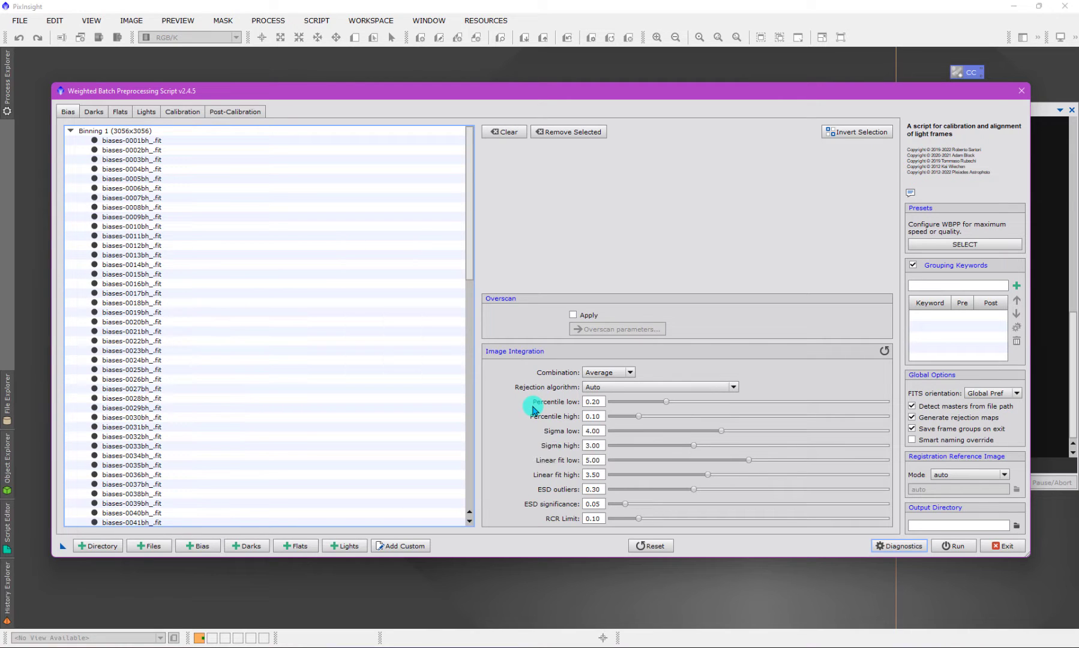
pyautogui.click(596, 389)
pyautogui.click(596, 439)
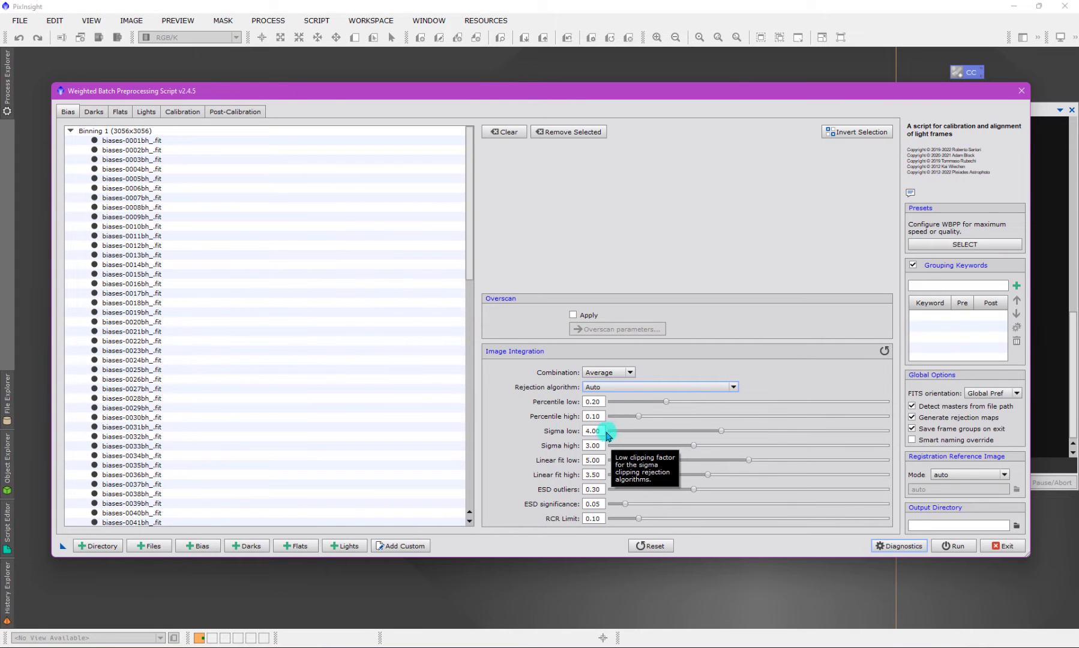
# On the Darks page, set exposure tolerance to 2 so the 480 s and 600 s darks group separately.
pyautogui.click(93, 113)
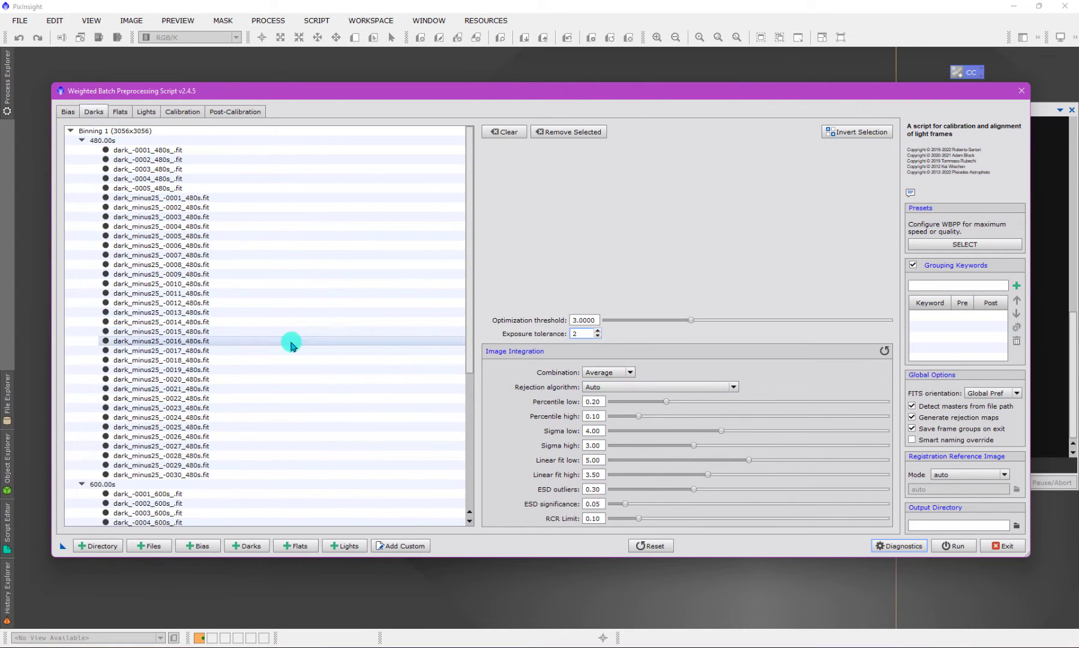
pyautogui.doubleClick(578, 334)
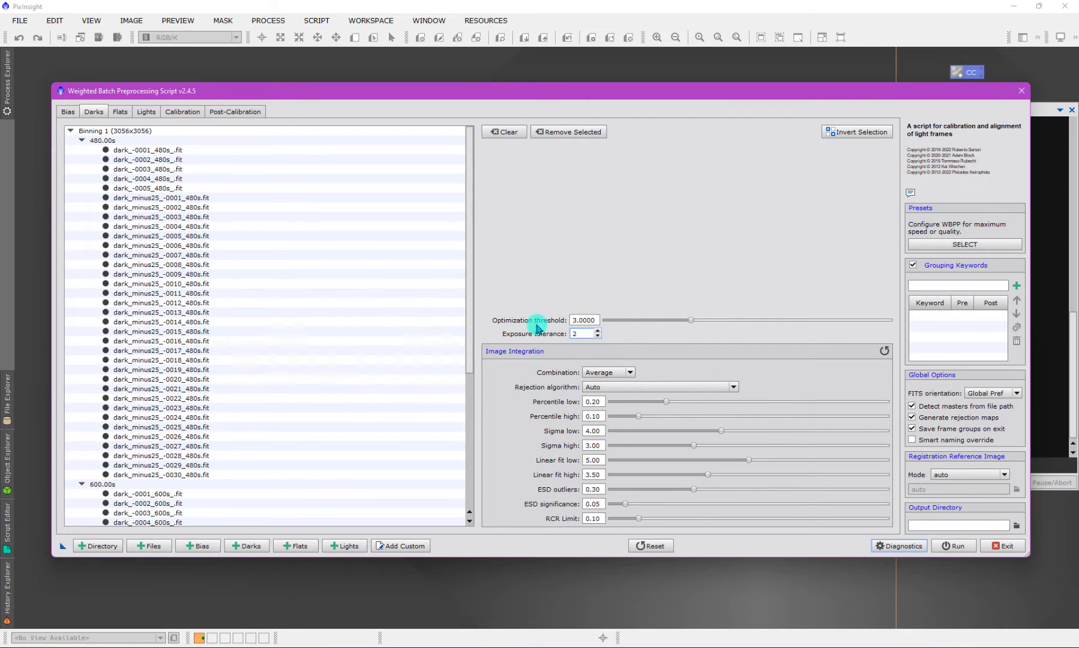
pyautogui.press('Return')
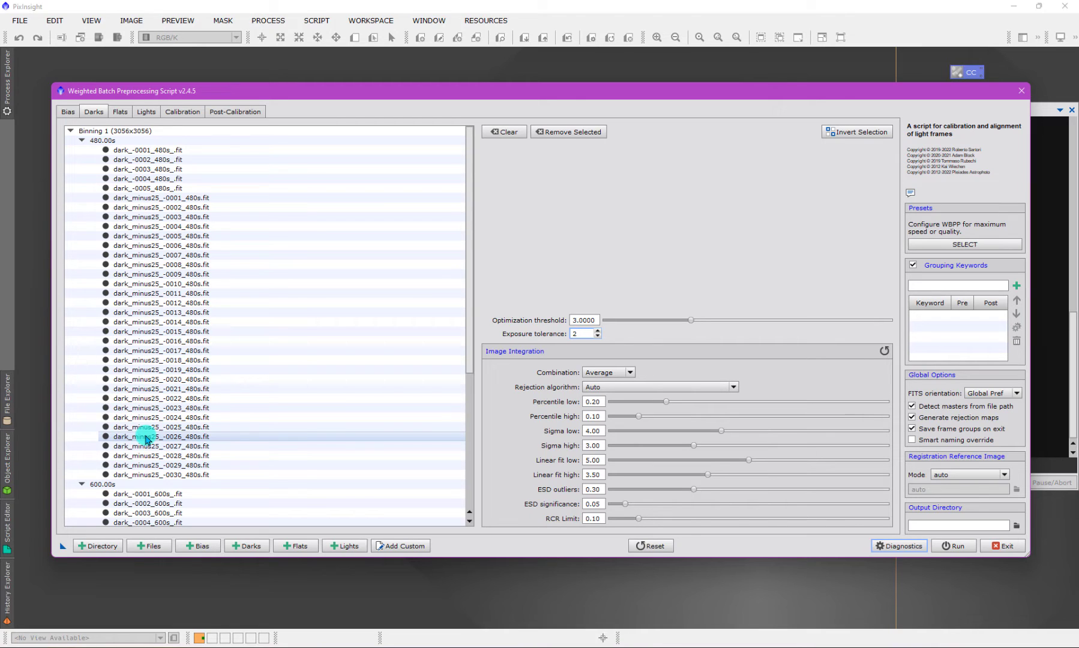
pyautogui.doubleClick(575, 337)
pyautogui.click(586, 336)
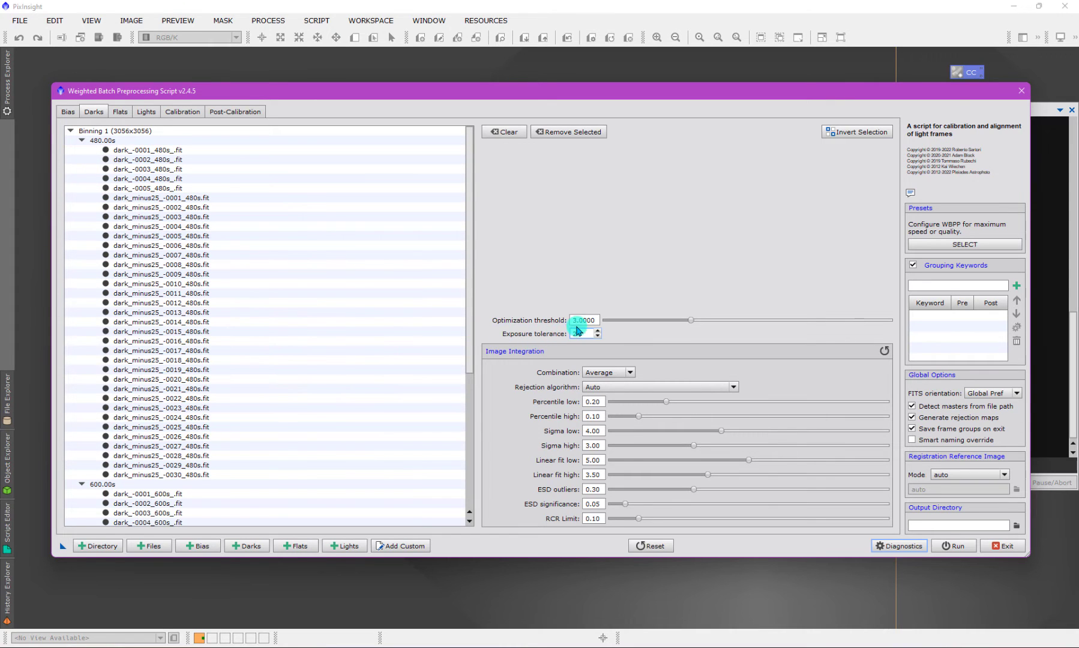
pyautogui.write('2')
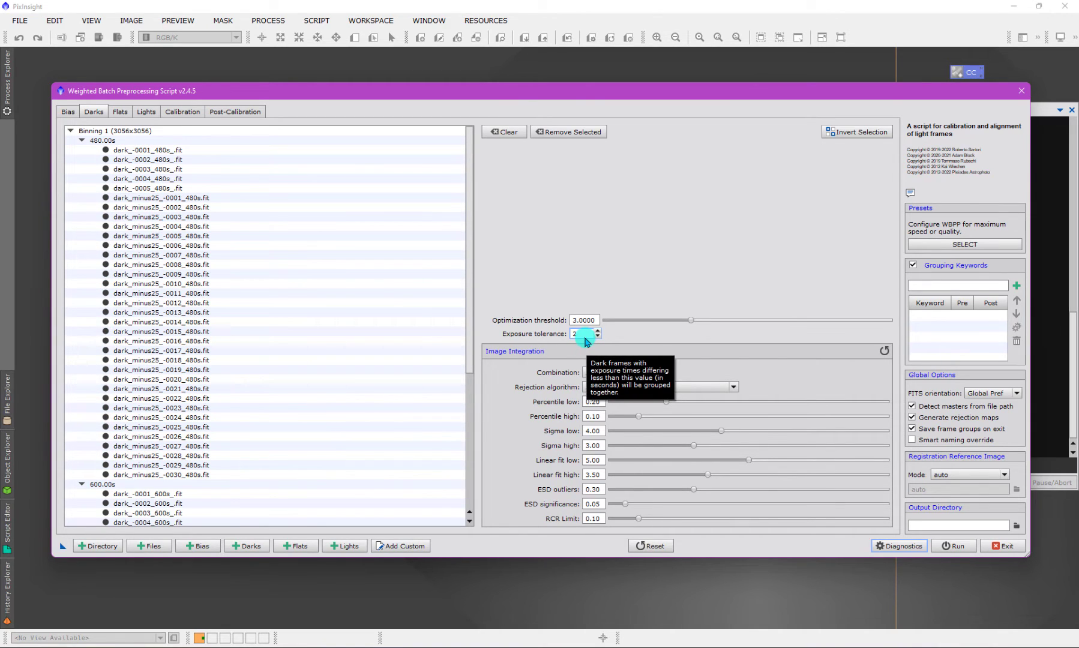
pyautogui.write('0')
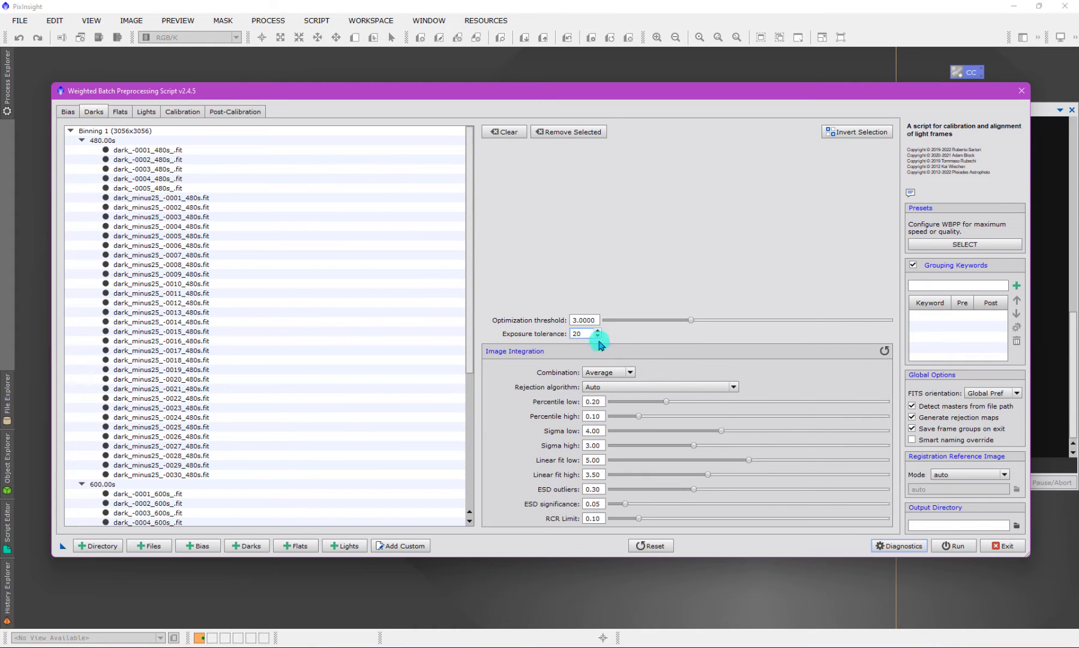
pyautogui.write('0')
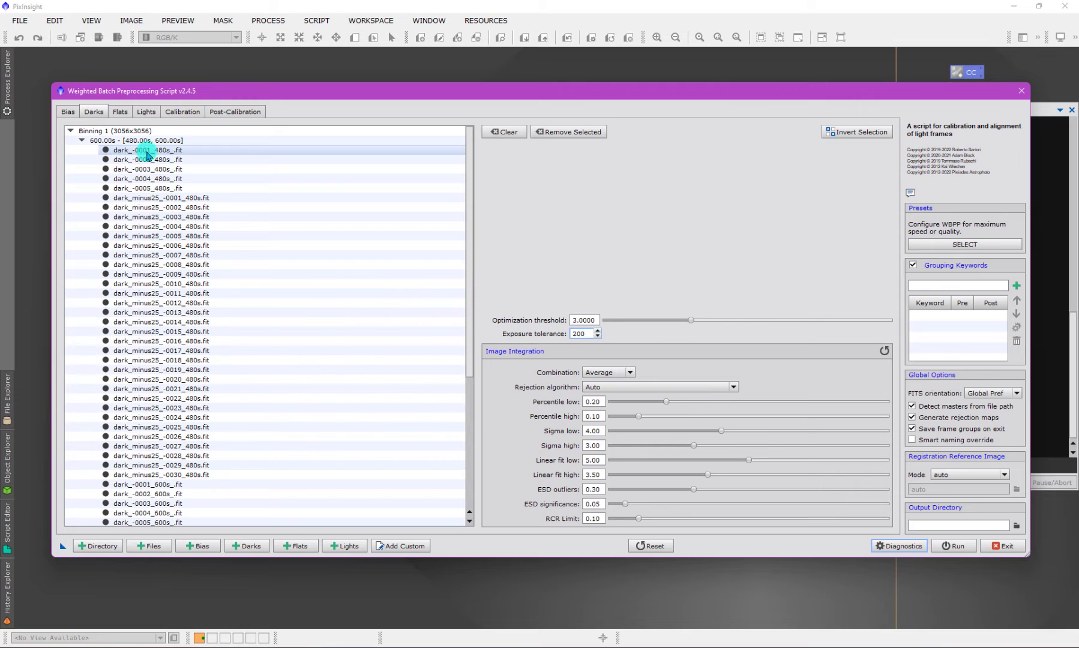
pyautogui.moveTo(470, 152); pyautogui.dragTo(487, 226)
pyautogui.scroll(5, 373, 198)
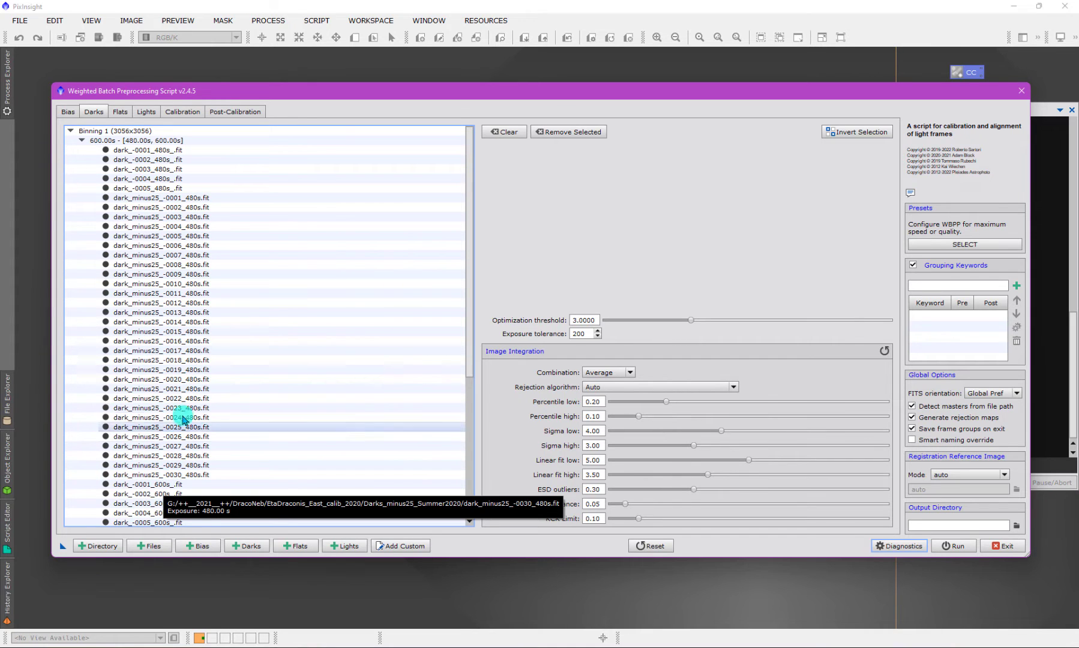
pyautogui.click(585, 334)
pyautogui.doubleClick(585, 334)
pyautogui.write('2')
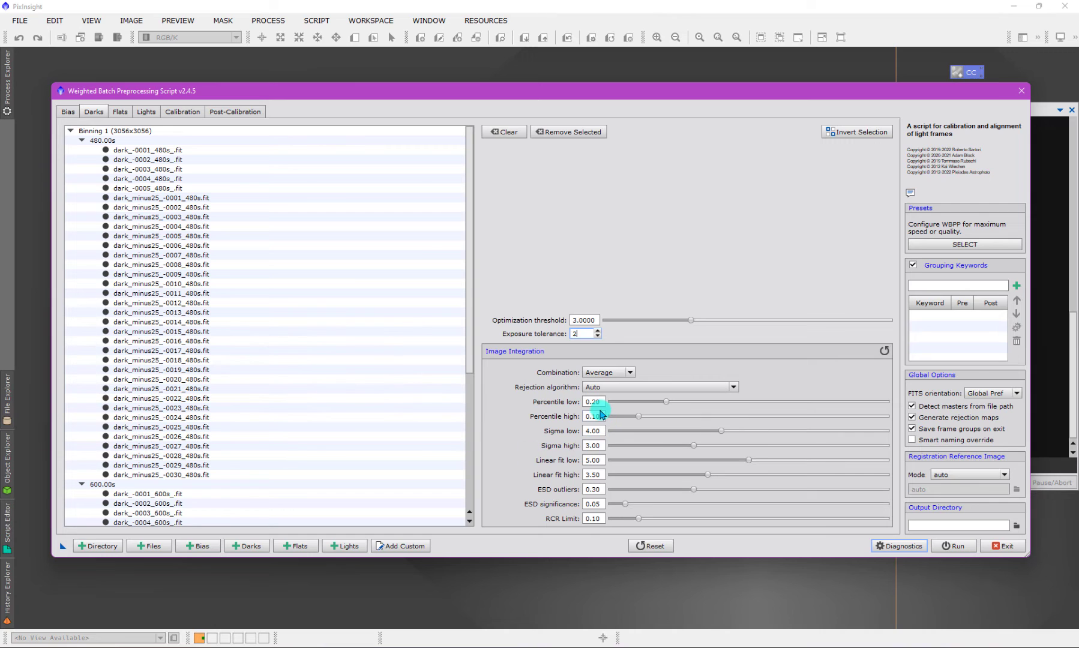
# Show the Flats page to review the Blue and g flat groups with Average/Auto integration.
pyautogui.click(120, 112)
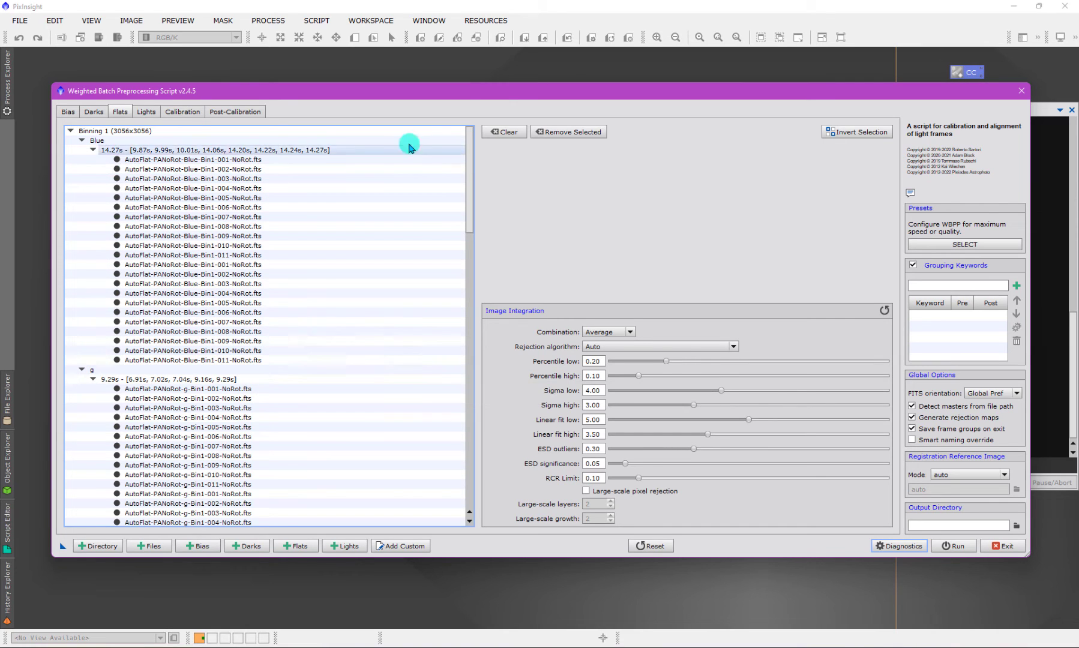
# Delete the r, g and v flat groups from the Flats list using Remove Selected.
pyautogui.moveTo(472, 150); pyautogui.dragTo(118, 316)
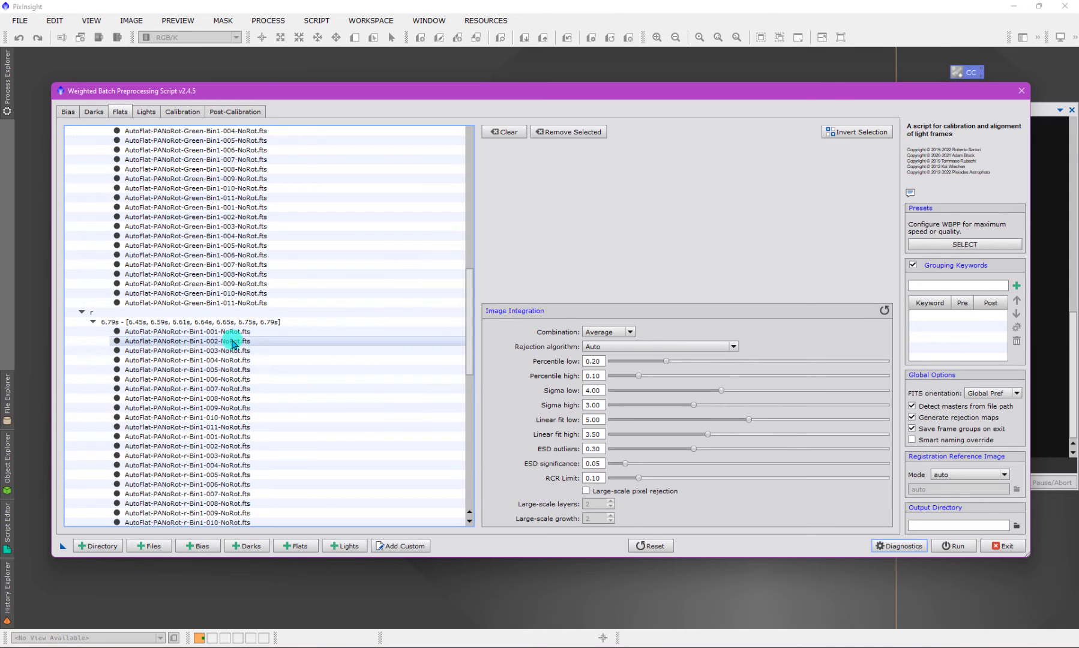
pyautogui.click(279, 313)
pyautogui.click(575, 145)
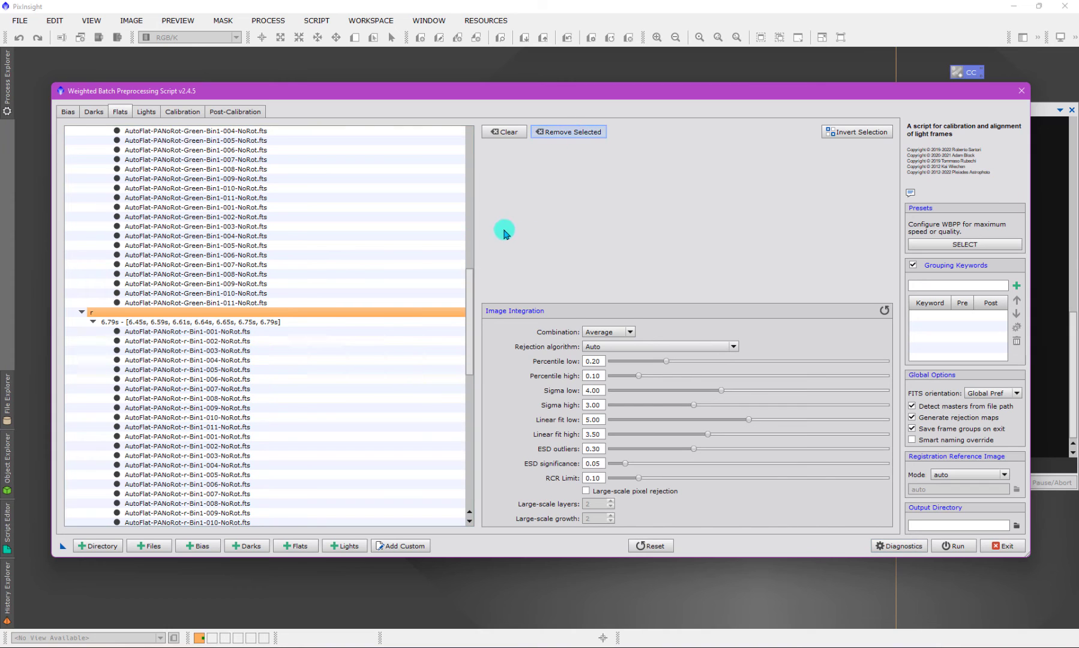
pyautogui.click(467, 248)
pyautogui.moveTo(473, 310); pyautogui.dragTo(466, 170)
pyautogui.click(159, 228)
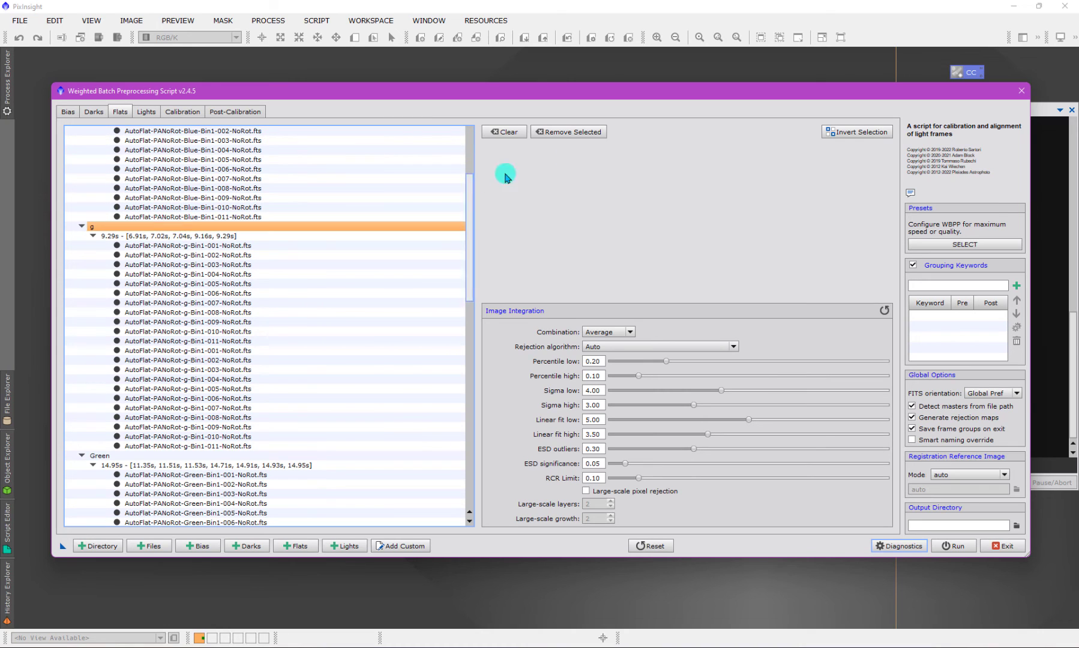
pyautogui.click(569, 132)
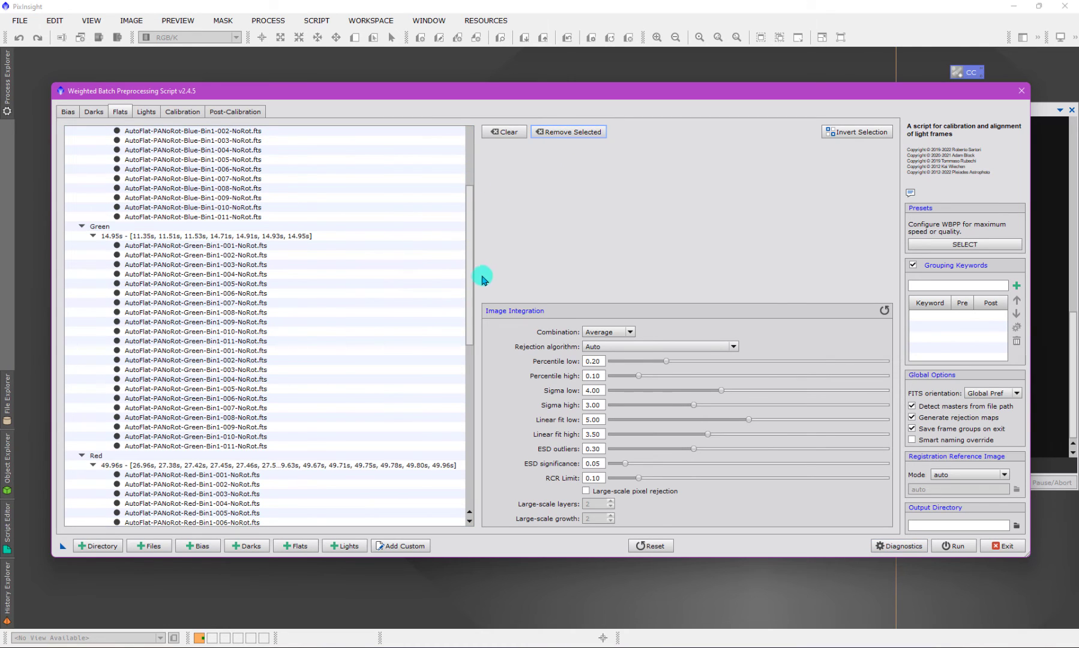
pyautogui.moveTo(472, 264); pyautogui.dragTo(474, 411)
pyautogui.click(222, 329)
pyautogui.click(570, 132)
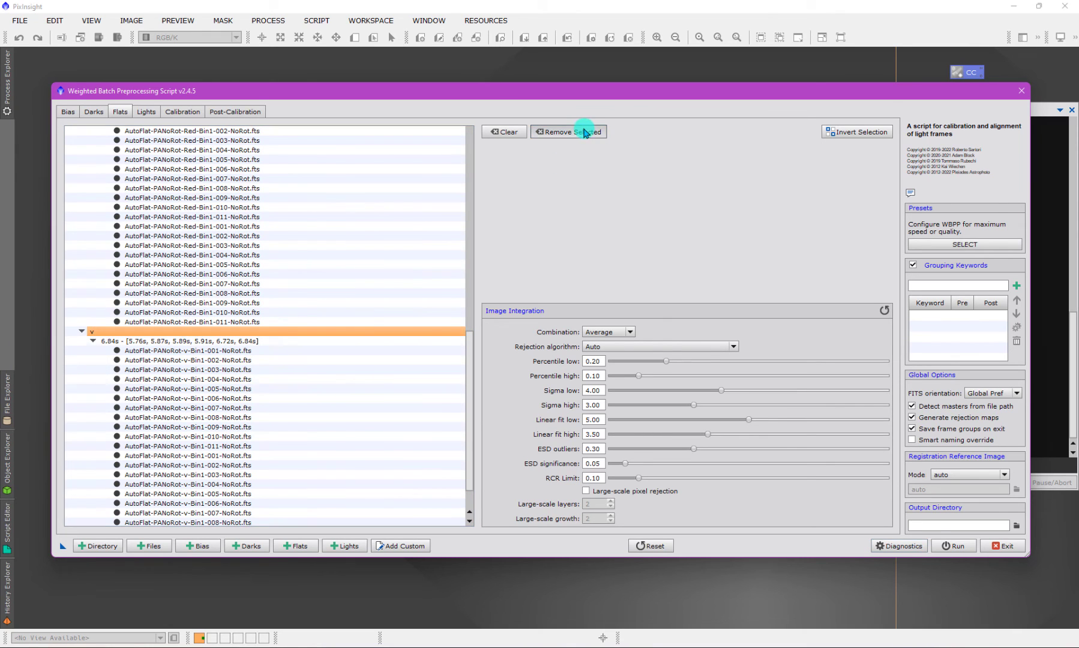
# Review the Lights page, glance back at Flats, then return to the Blue 480 s lights.
pyautogui.click(147, 112)
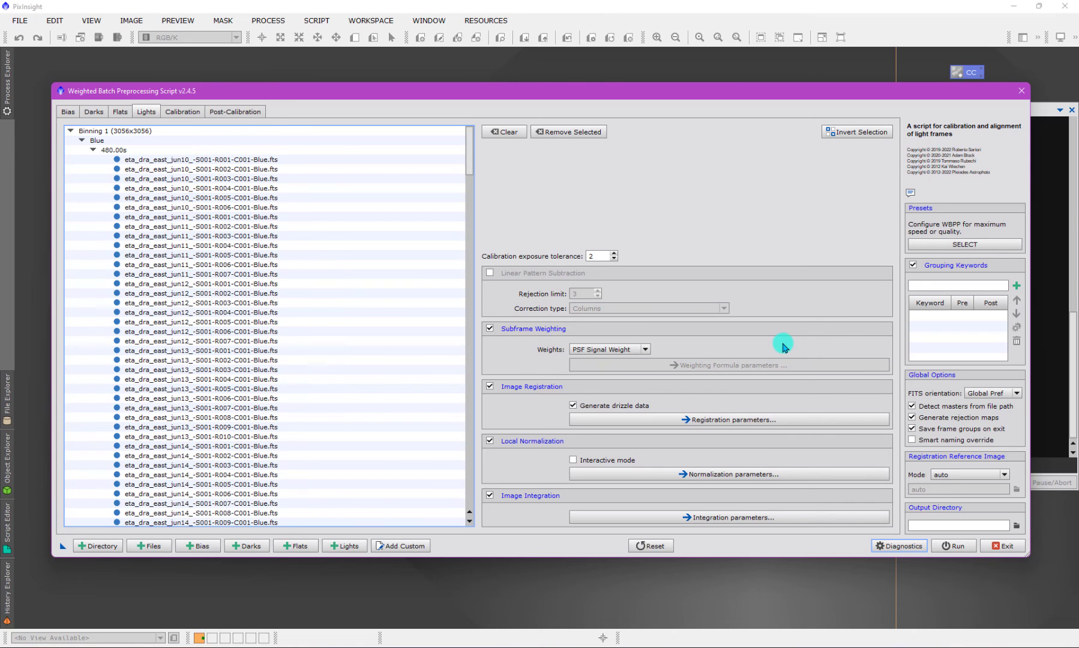
pyautogui.click(120, 112)
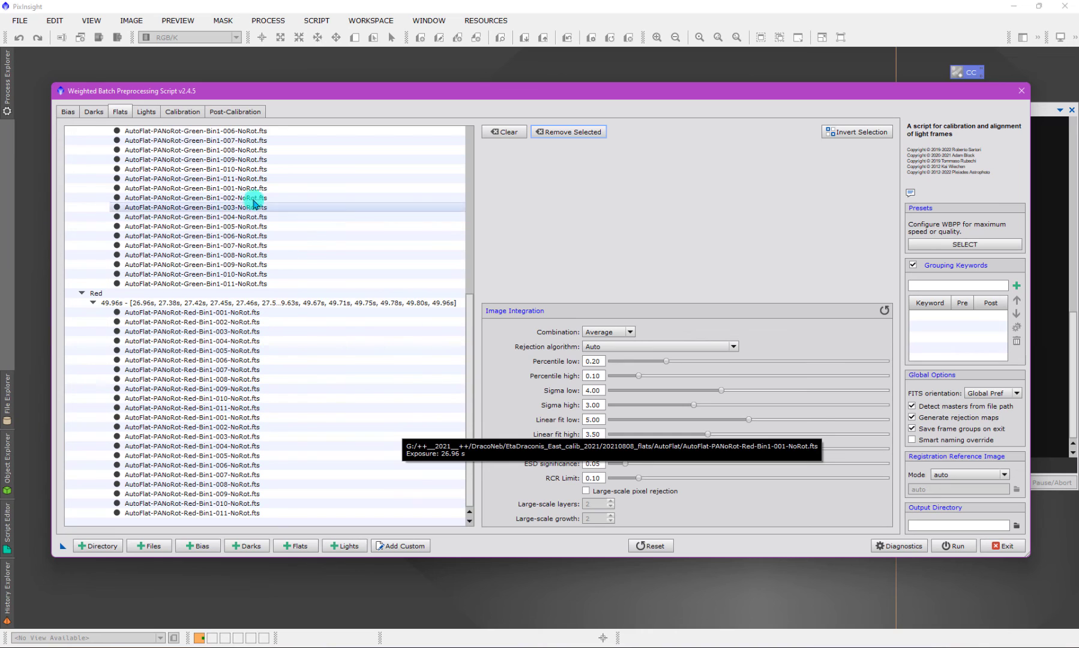
pyautogui.click(148, 113)
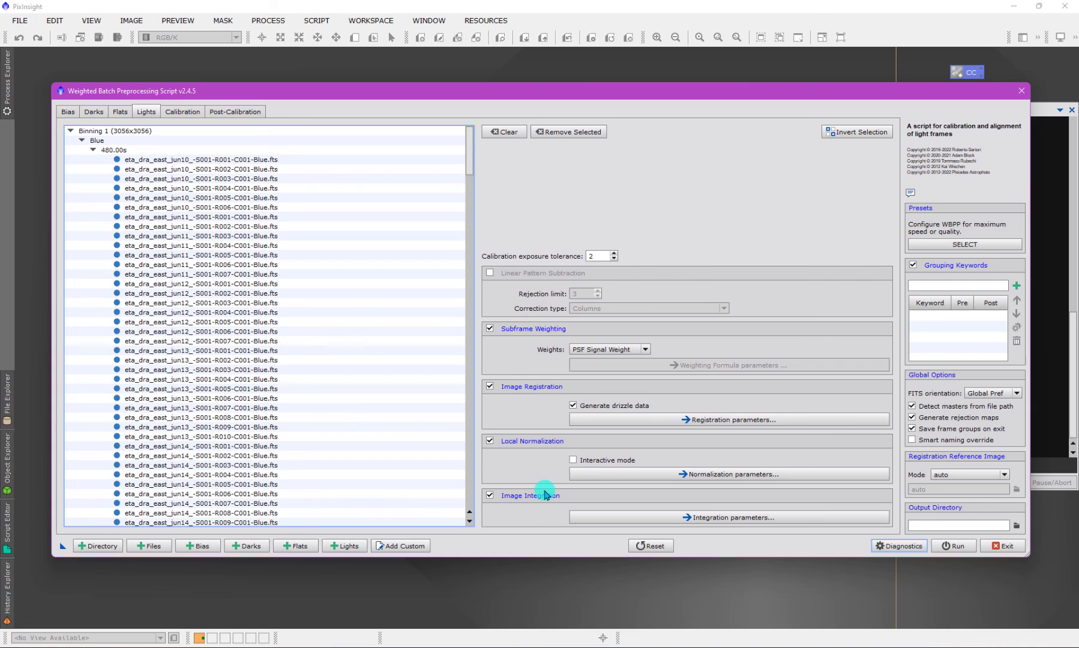
pyautogui.click(243, 112)
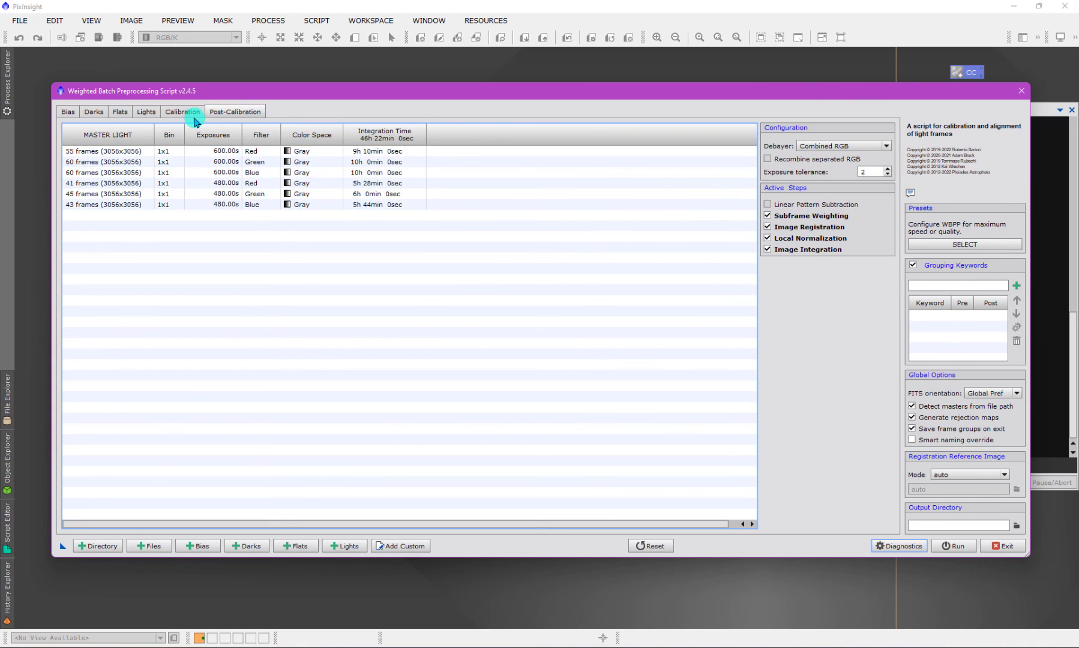
pyautogui.click(146, 112)
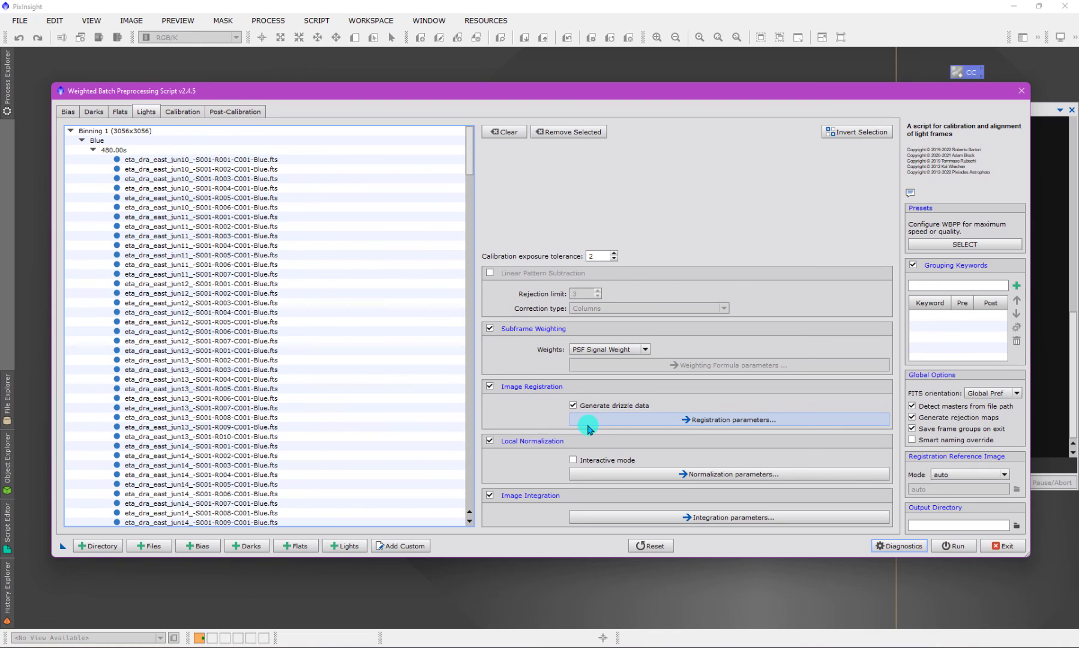